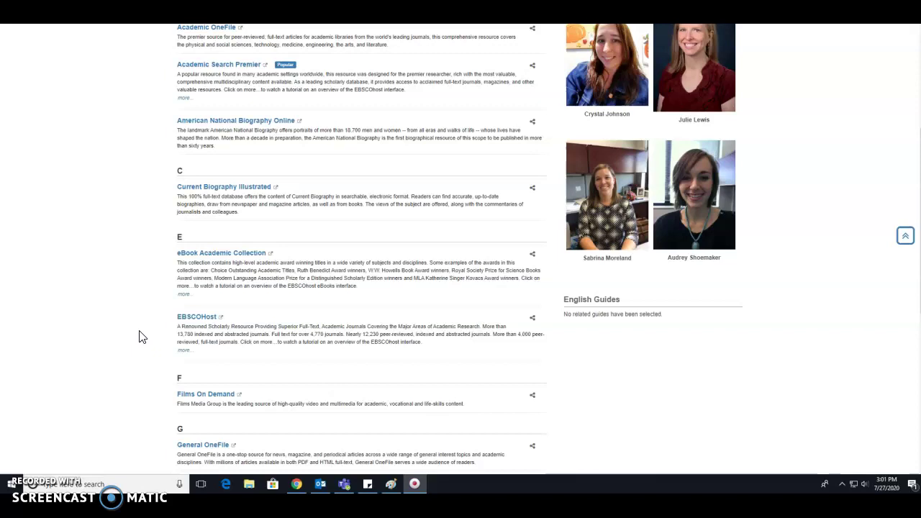
Step: Open EBSCOHost from the English databases list and choose the EBSCOhost Web resource
scroll(145, 319, "up", 2)
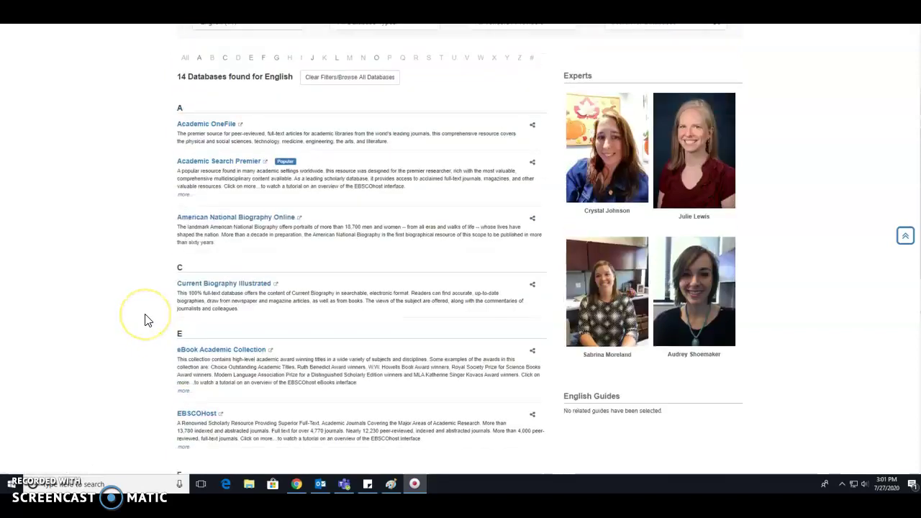
scroll(145, 319, "down", 1)
left_click(187, 367)
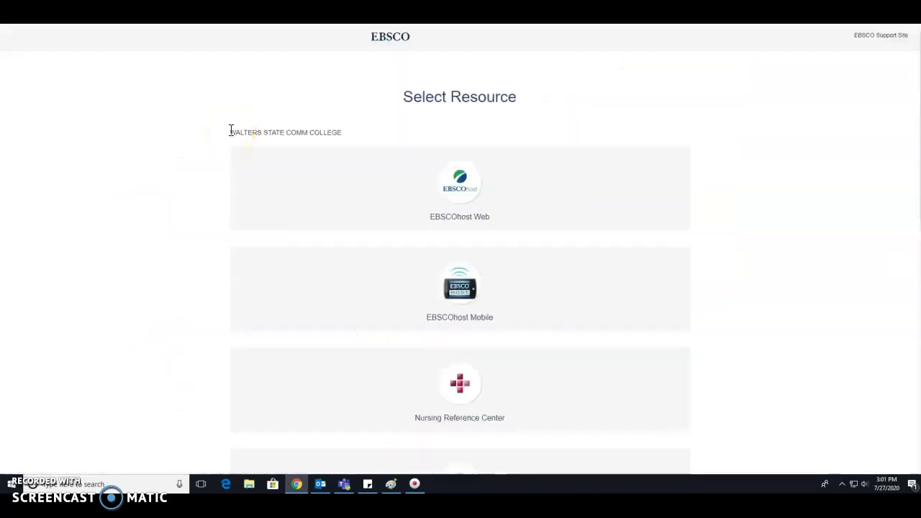
left_click(443, 229)
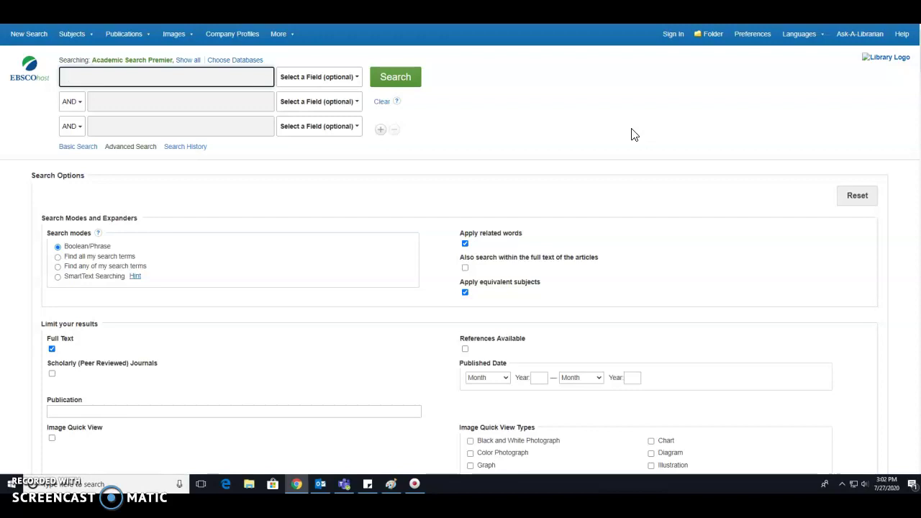
Step: Run an advanced search for "henry james" in the first search field
type("henry ")
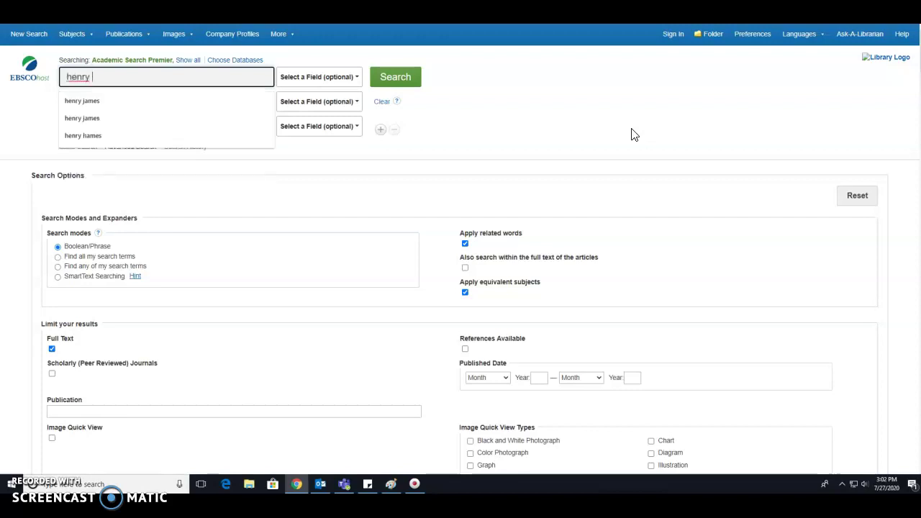
type("james")
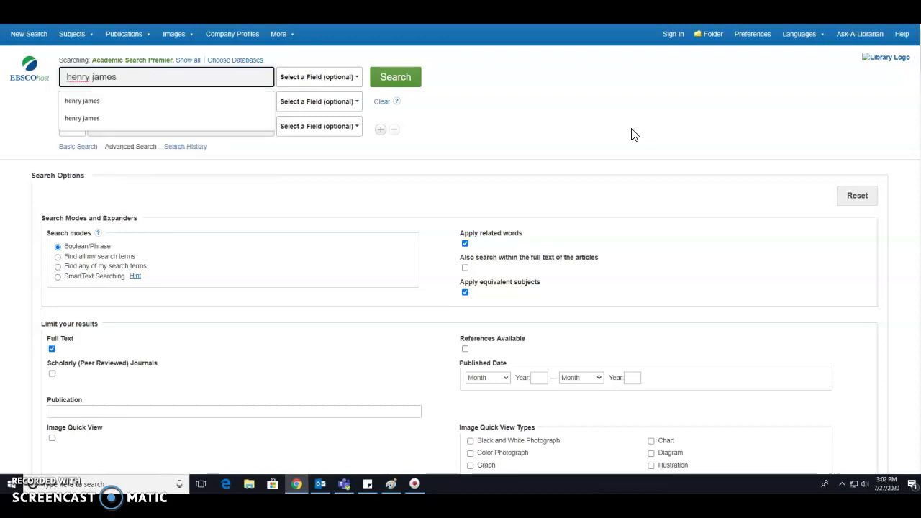
left_click(695, 105)
left_click(418, 80)
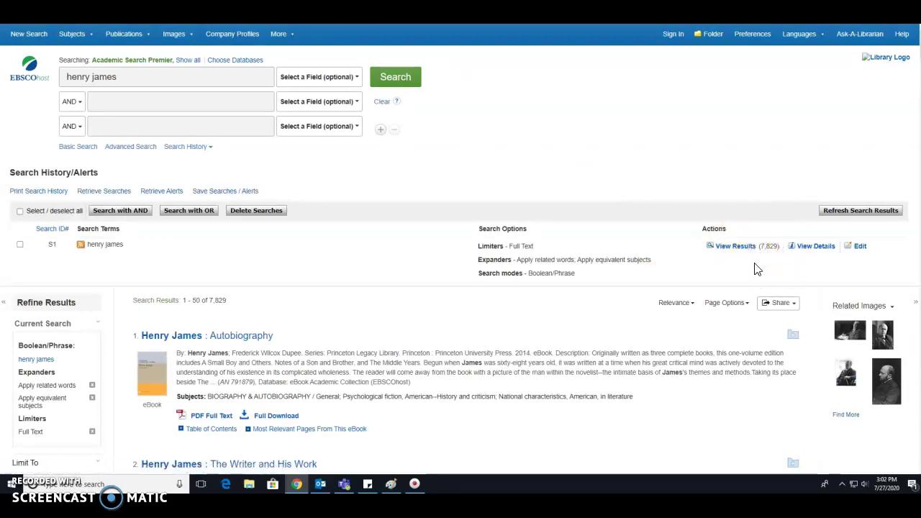
Step: Open the database selection for the search and deselect all databases
scroll(314, 292, "down", 6)
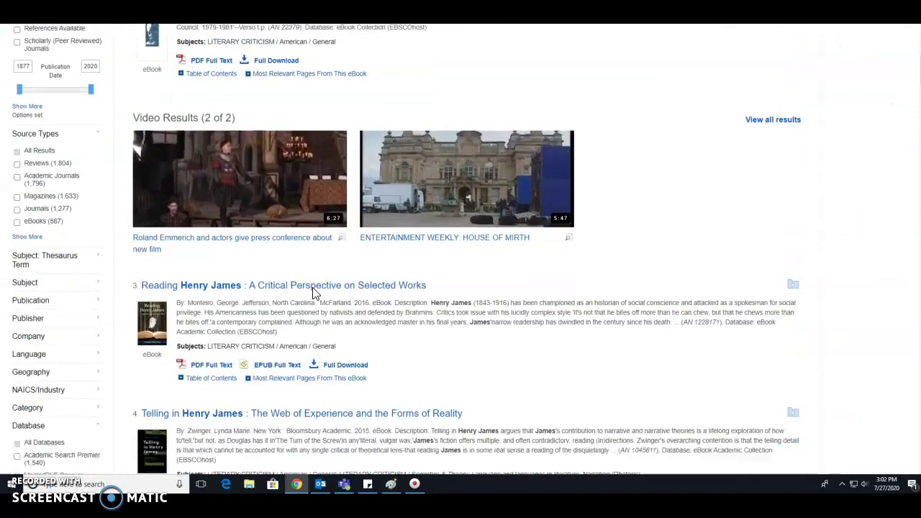
scroll(314, 292, "down", 2)
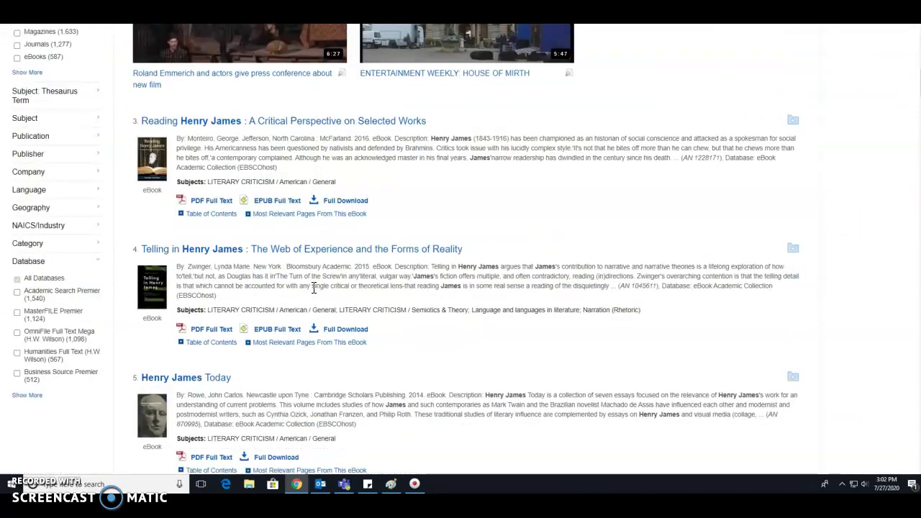
scroll(92, 306, "up", 1)
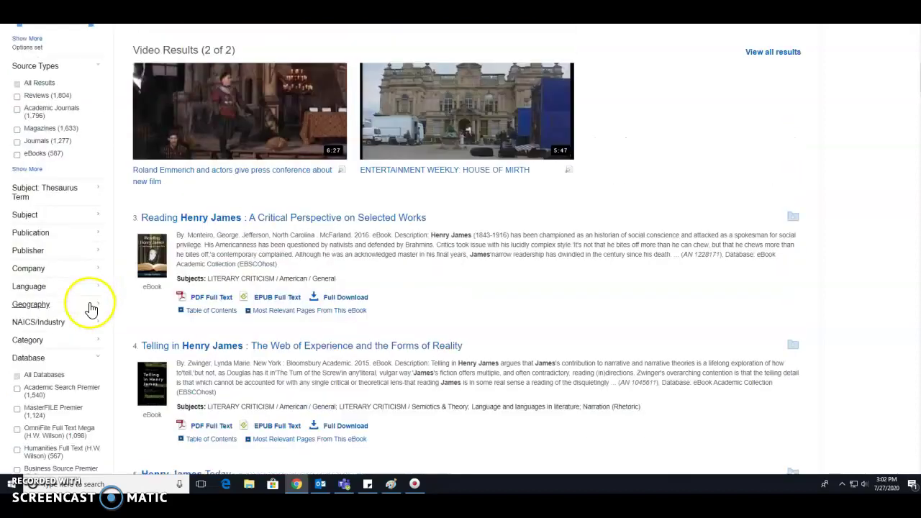
scroll(123, 298, "up", 2)
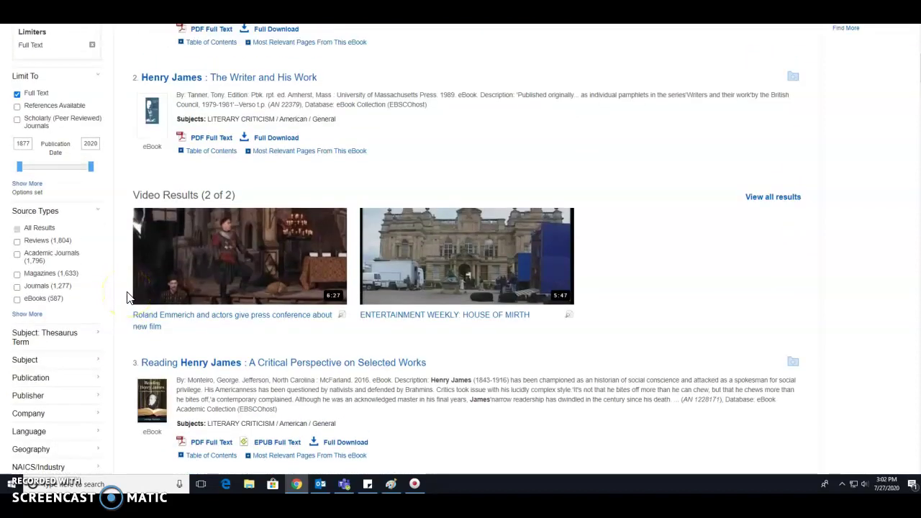
scroll(127, 297, "up", 5)
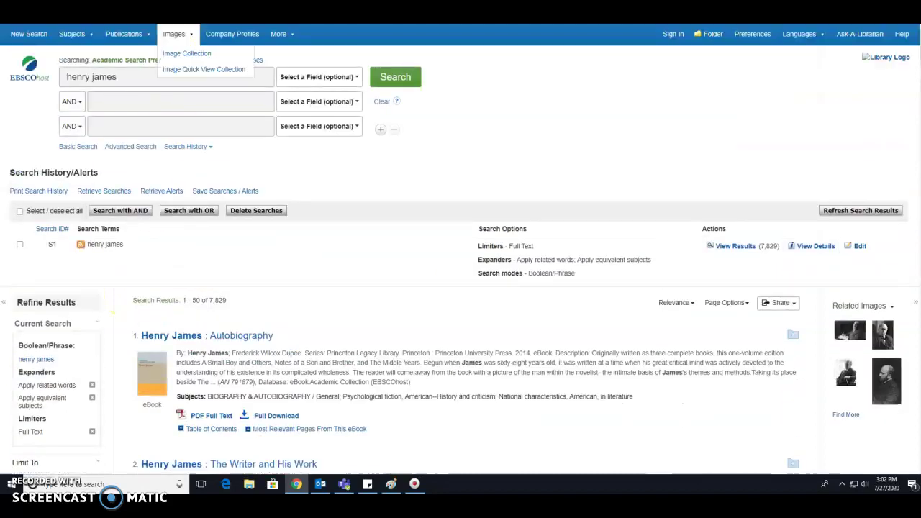
left_click(238, 61)
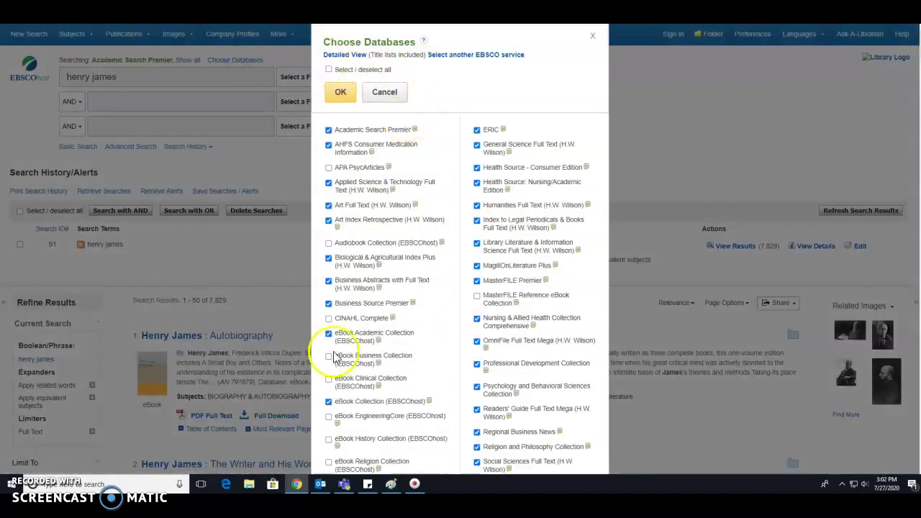
left_click(330, 71)
left_click(330, 71)
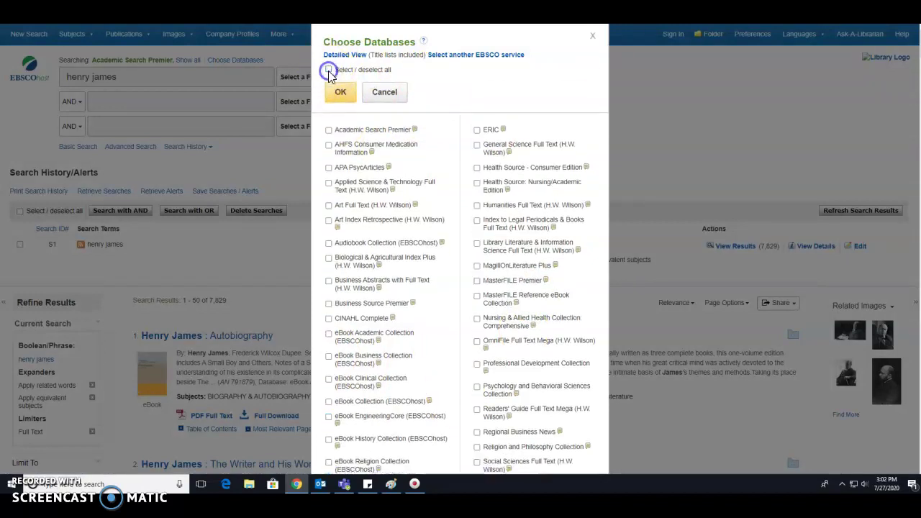
Step: Select the eBook Academic Collection, Humanities Full Text, MagillOnLiterature Plus, MasterFILE Reference eBook Collection and Readers' Guide Full Text Mega databases
scroll(440, 479, "down", 2)
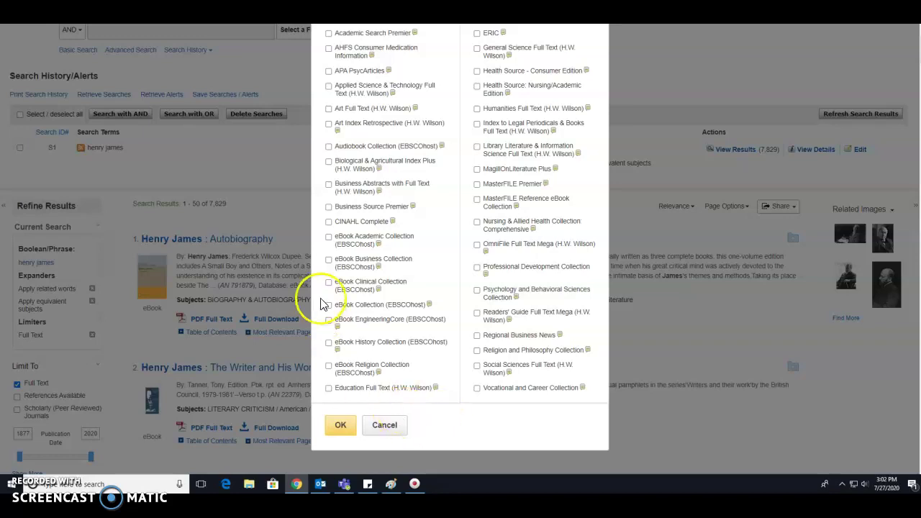
left_click(329, 238)
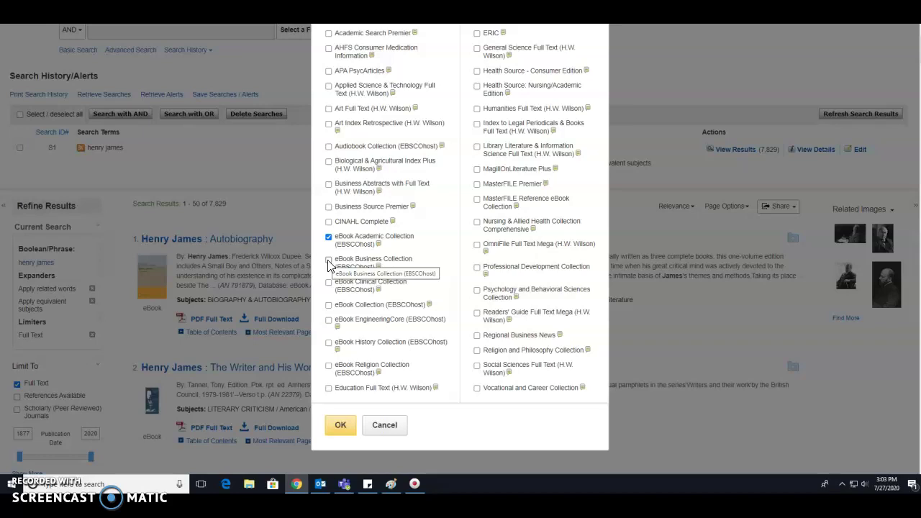
scroll(396, 266, "up", 2)
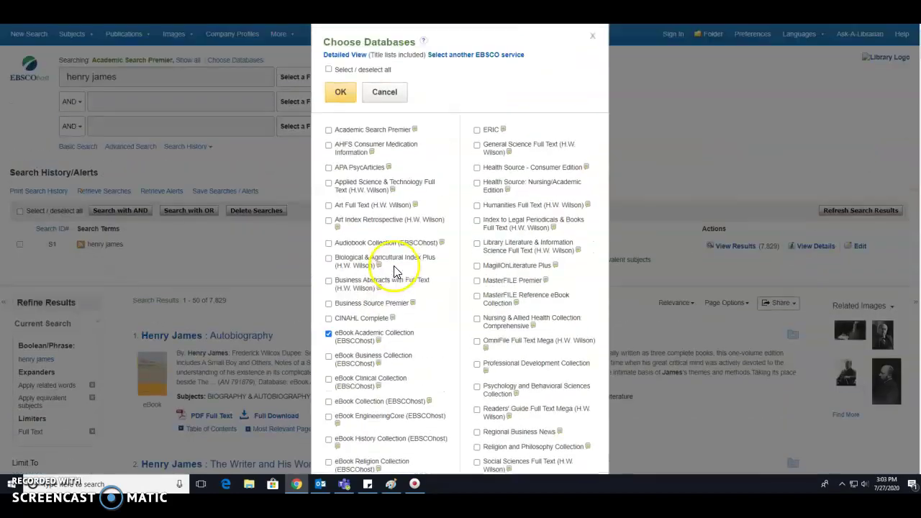
left_click(477, 205)
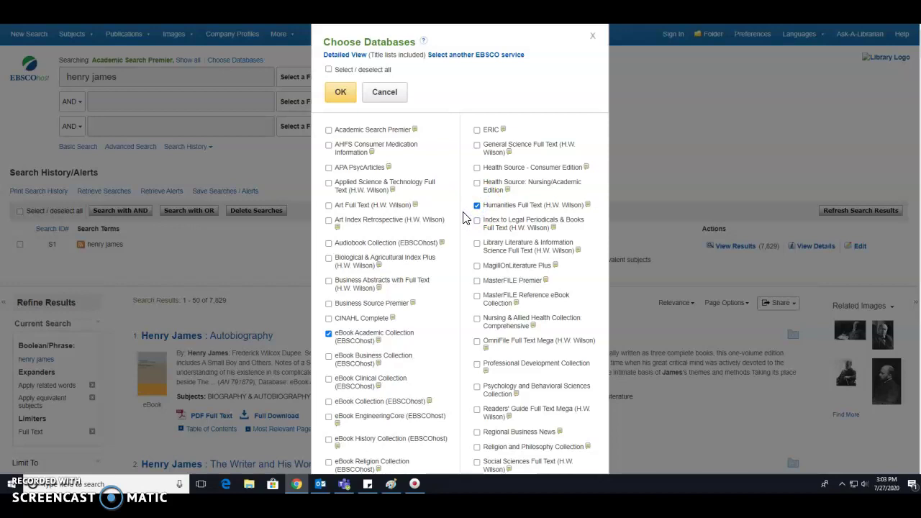
scroll(464, 218, "down", 1)
left_click(465, 226)
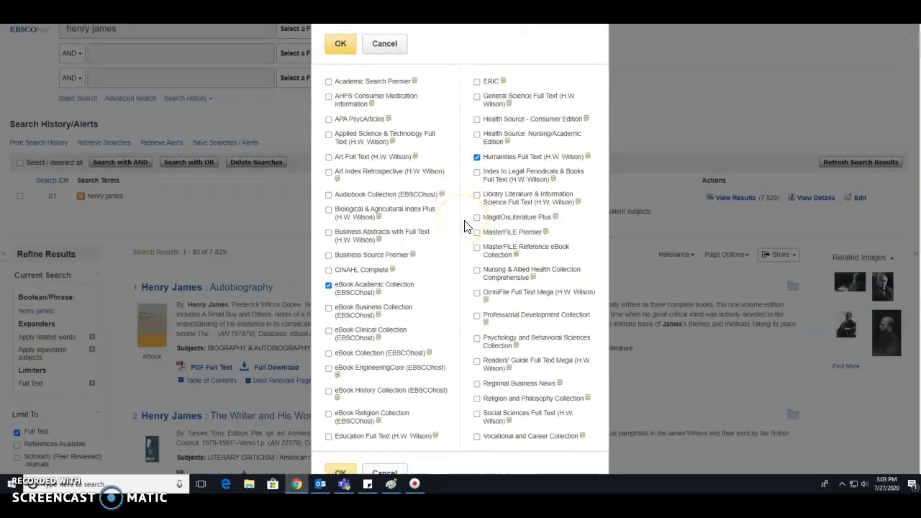
left_click(477, 218)
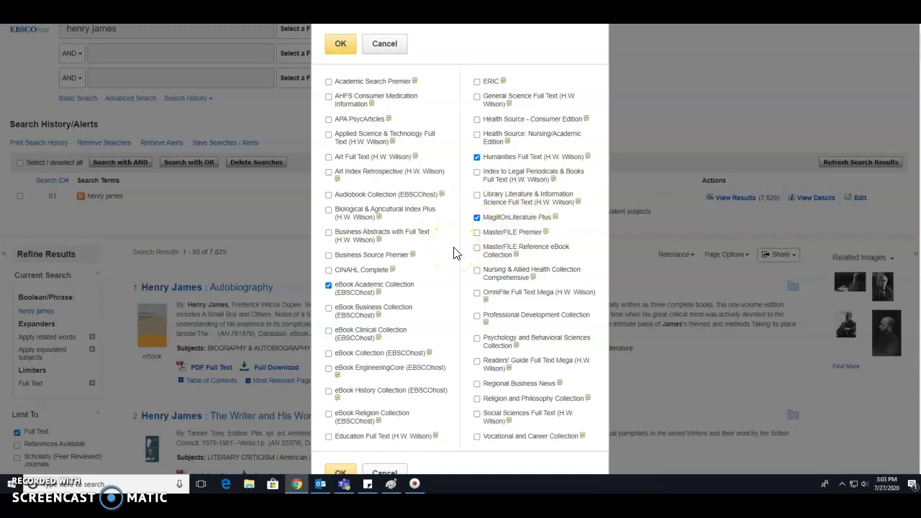
left_click(477, 249)
scroll(461, 288, "down", 1)
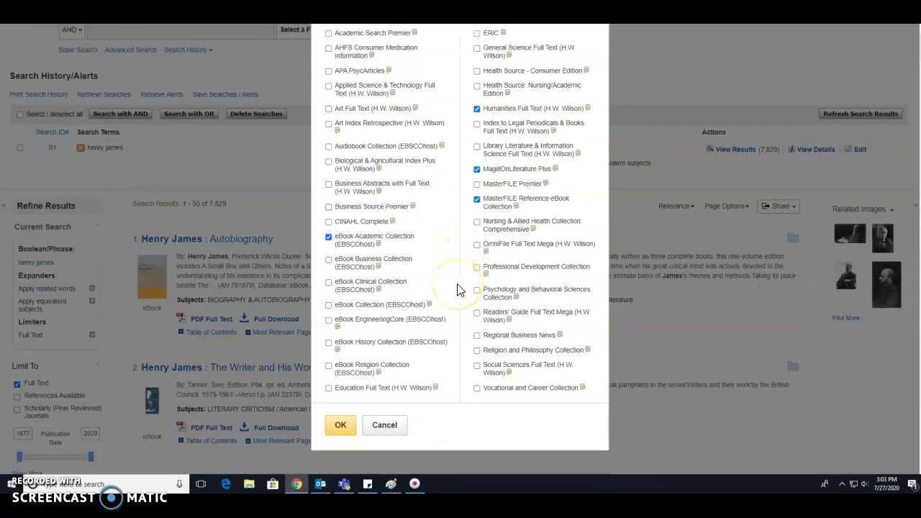
left_click(477, 313)
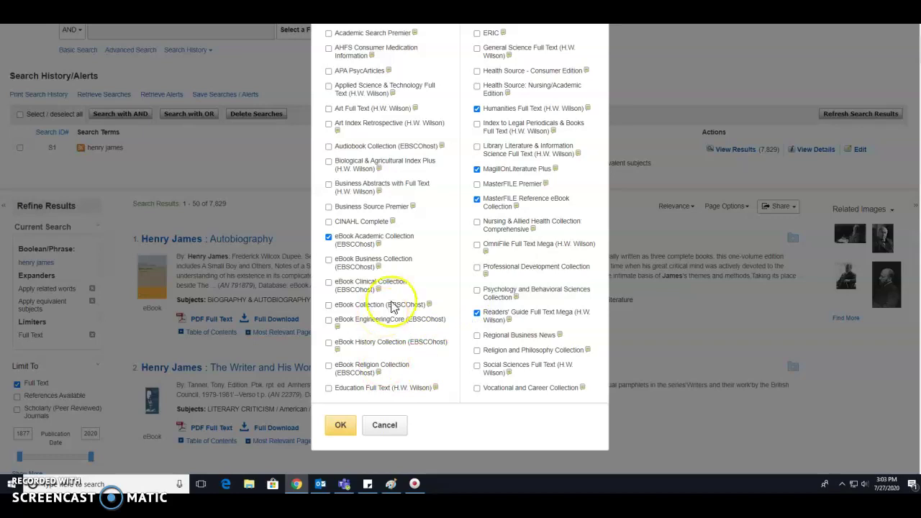
Step: Apply the chosen databases and rerun the "henry james" search
scroll(426, 278, "up", 1)
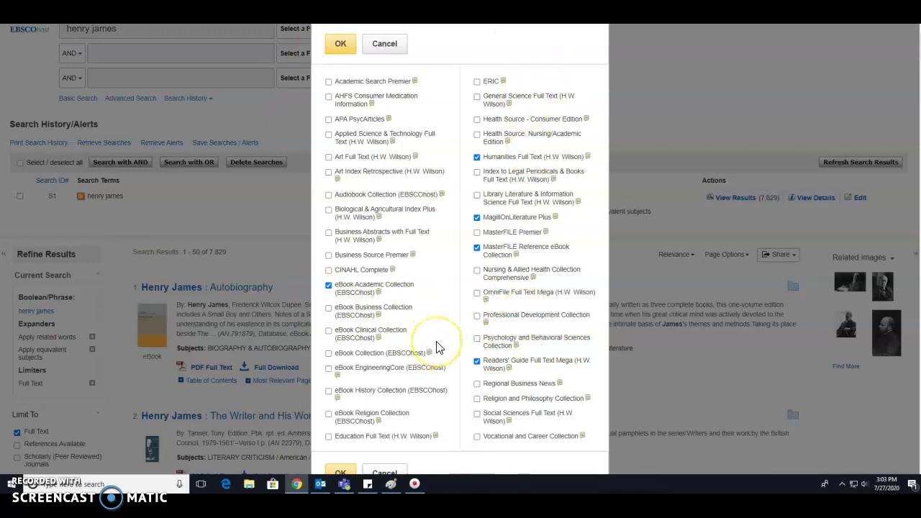
scroll(437, 347, "up", 2)
left_click(341, 93)
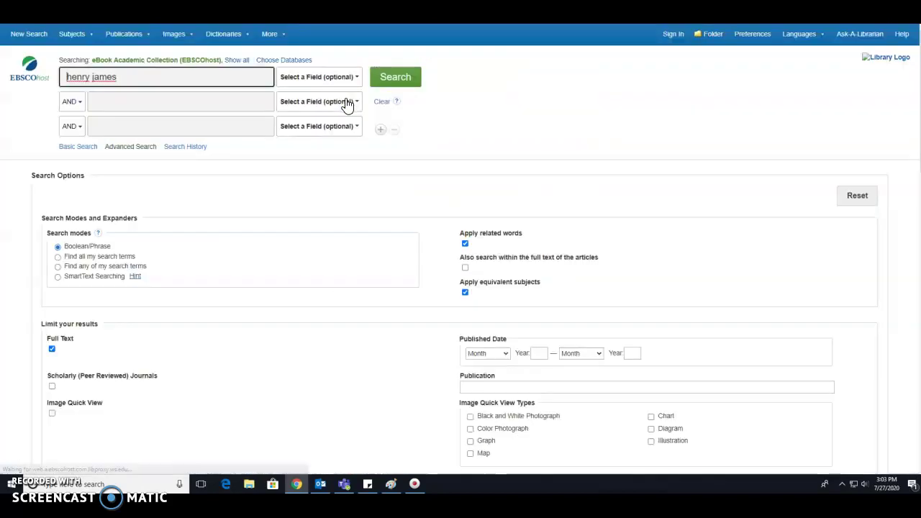
left_click(396, 78)
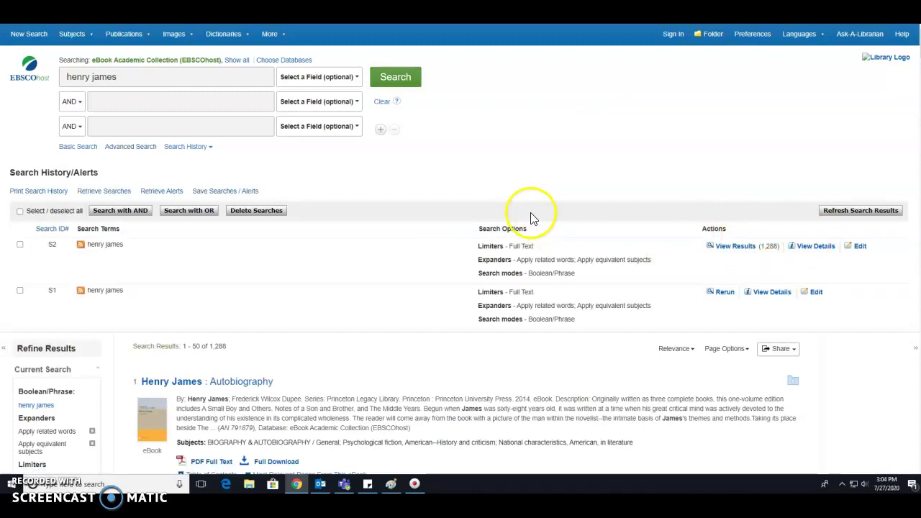
Step: Examine the source type, subject and database filters for the results, including the full subject list, without applying any
scroll(360, 262, "down", 3)
scroll(360, 262, "down", 3)
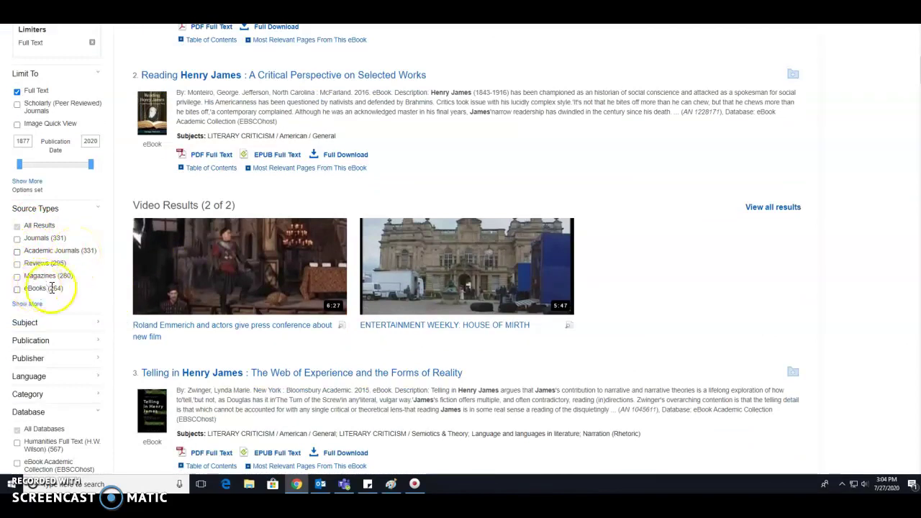
scroll(90, 294, "down", 1)
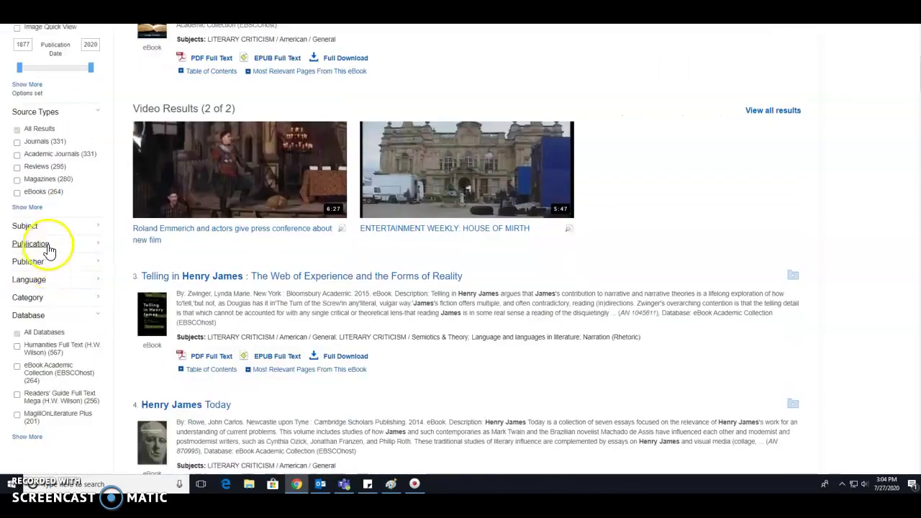
left_click(33, 228)
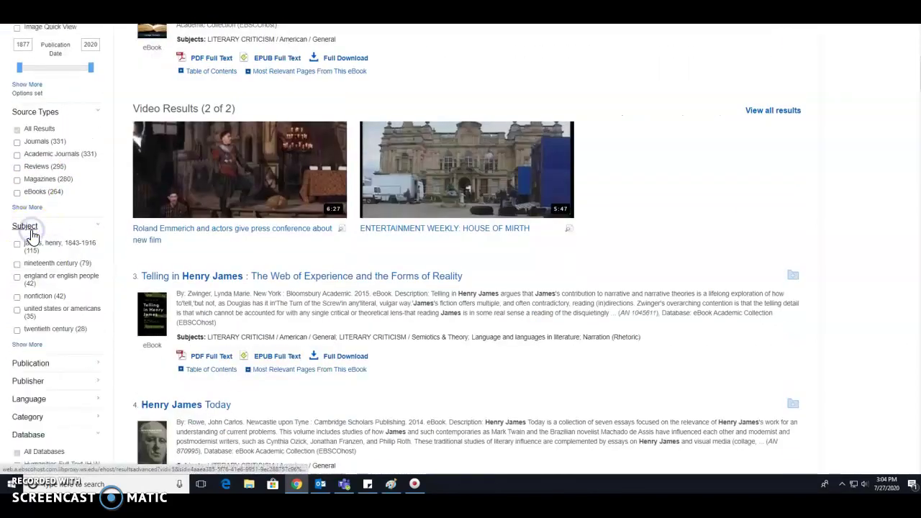
left_click(27, 345)
scroll(411, 290, "down", 5)
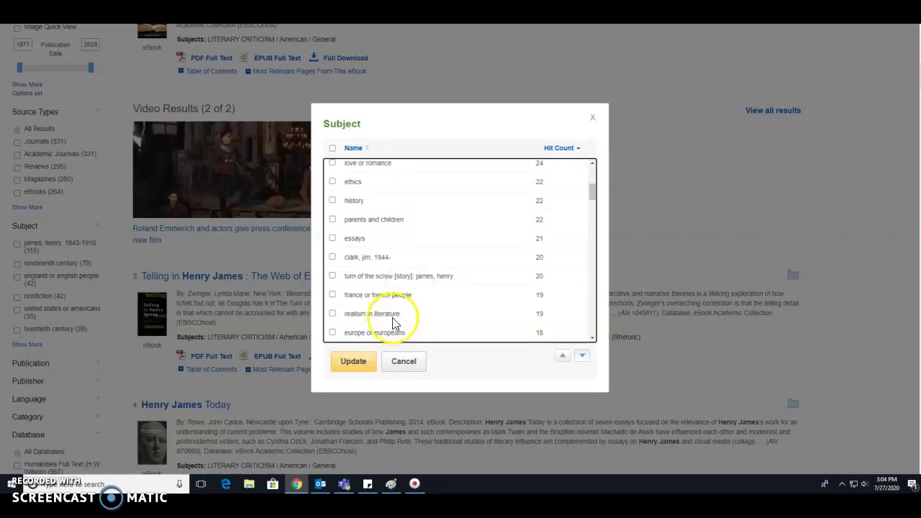
left_click(592, 118)
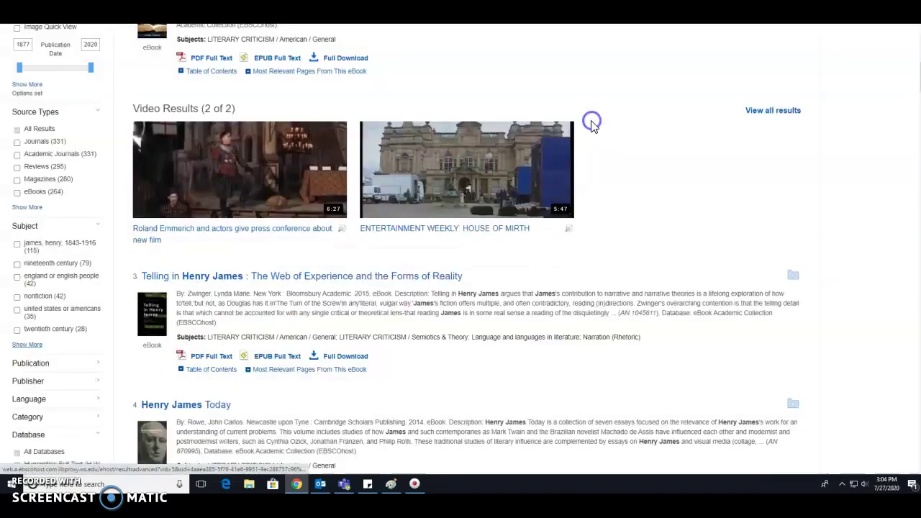
scroll(63, 320, "down", 1)
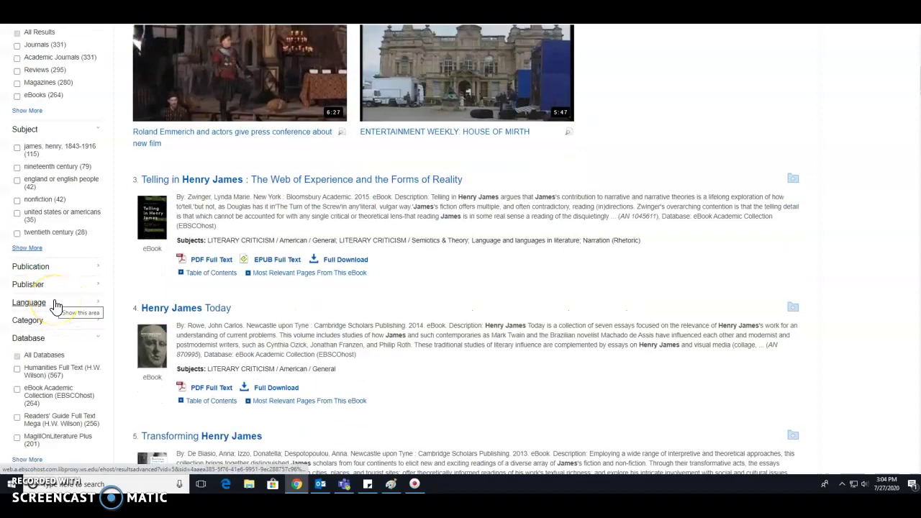
scroll(54, 293, "down", 2)
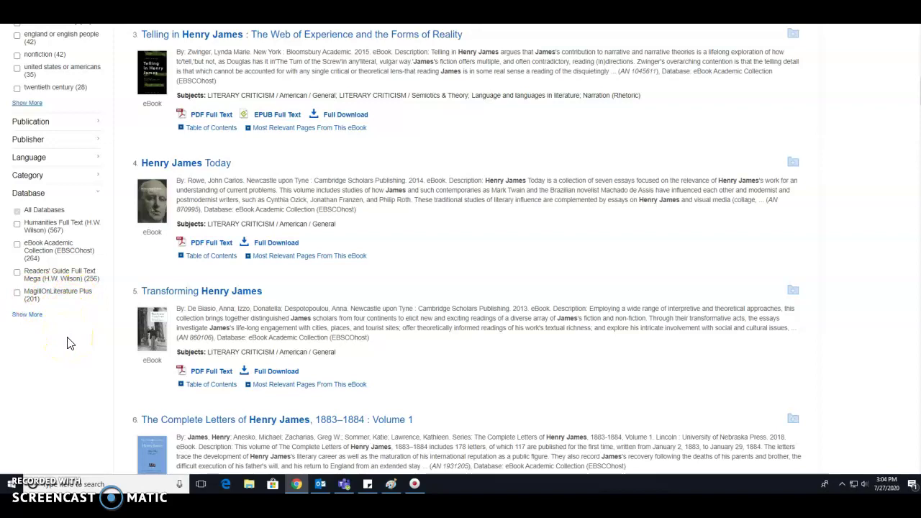
Step: Narrow the "henry james" search by adding "historical OR historical criticism" as a second AND term and run it
scroll(67, 344, "up", 10)
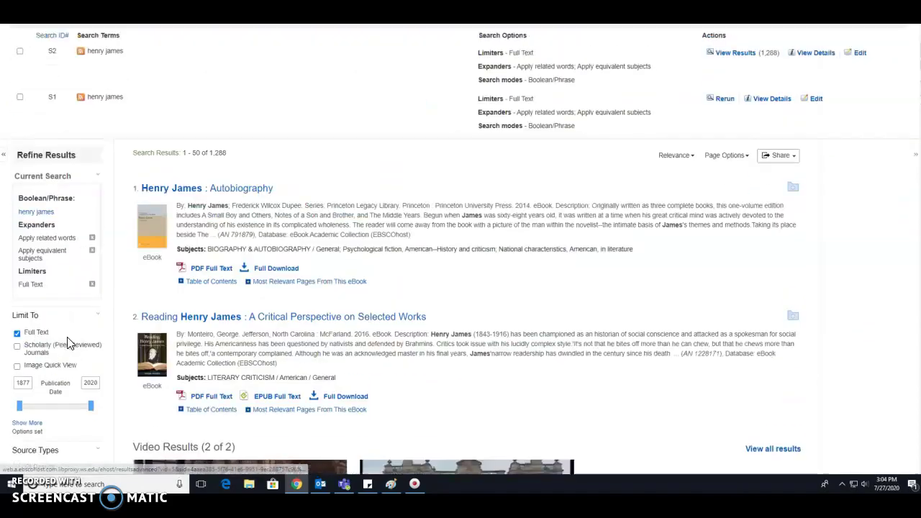
scroll(68, 339, "up", 3)
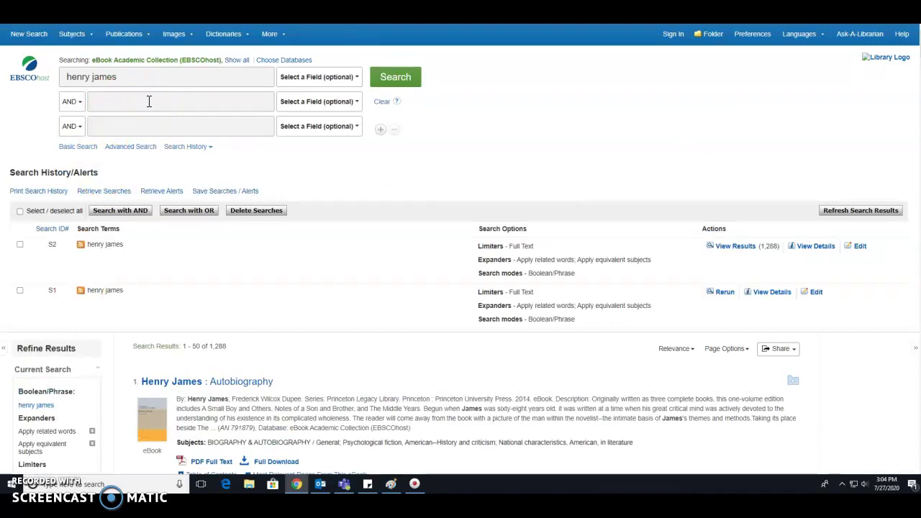
left_click(149, 101)
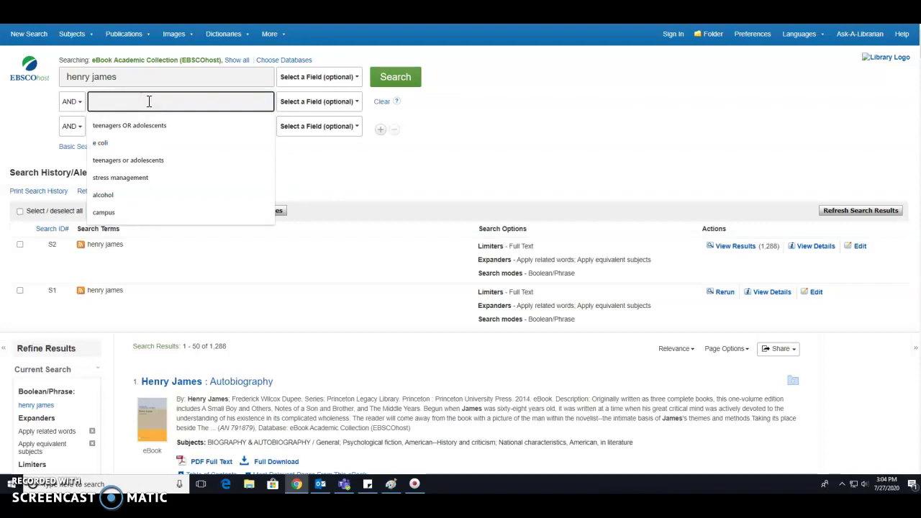
type("historical ")
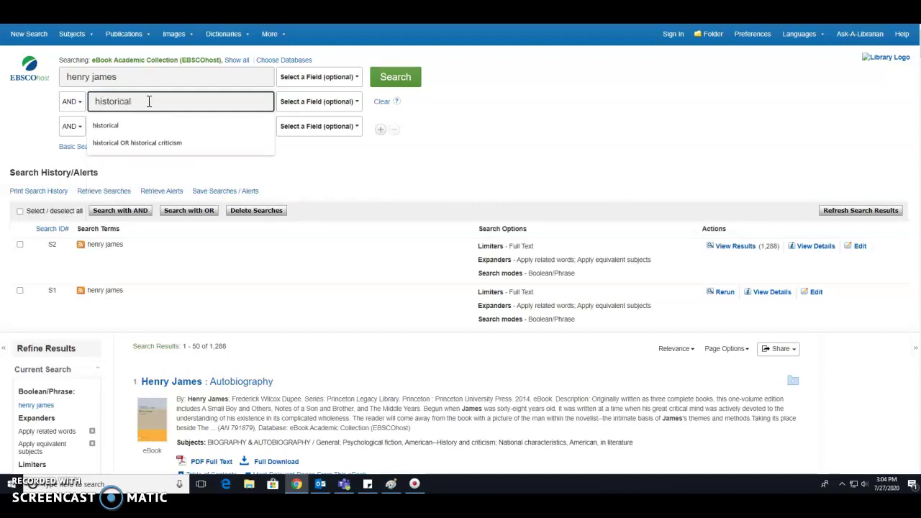
type("OR hi")
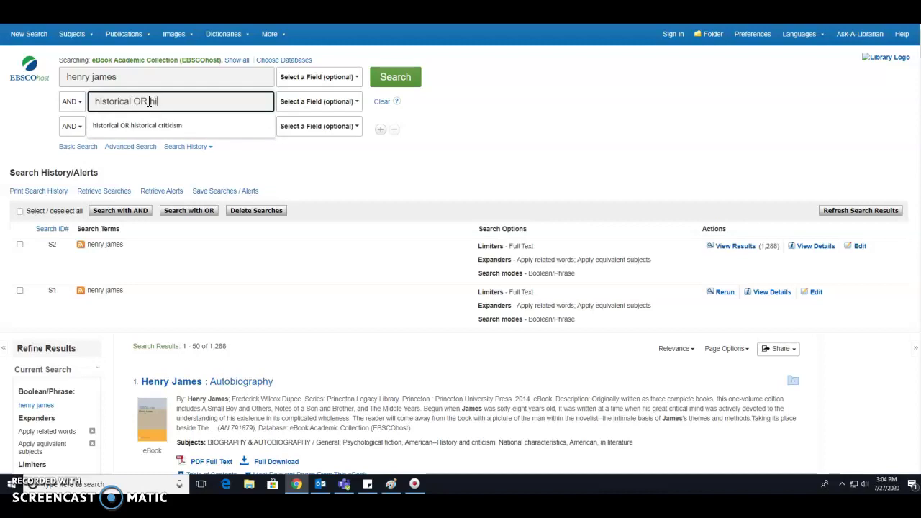
type("storical criticism")
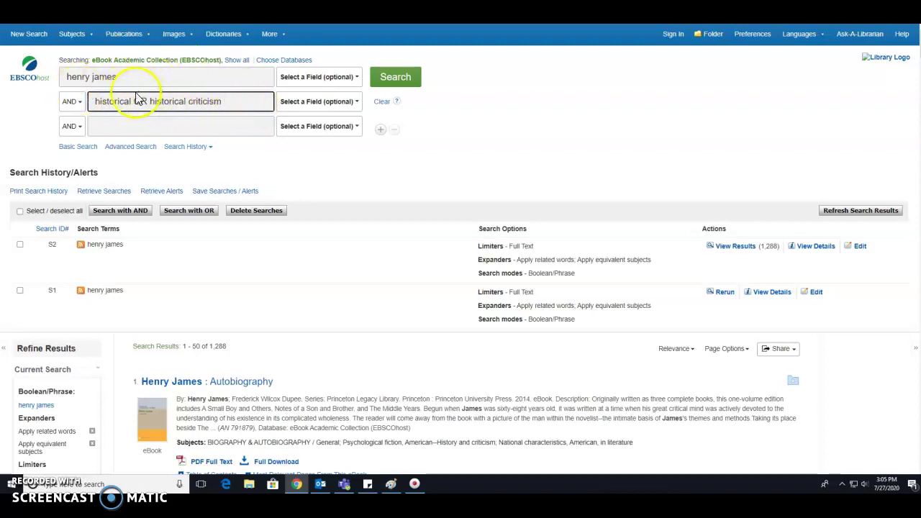
left_click(396, 78)
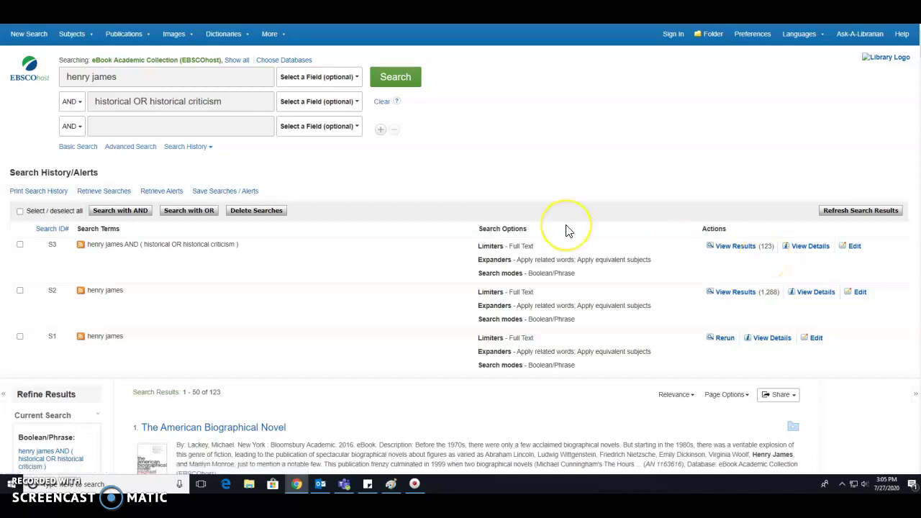
Step: Examine the narrowed results along with their source type, subject and database filters
scroll(382, 273, "down", 5)
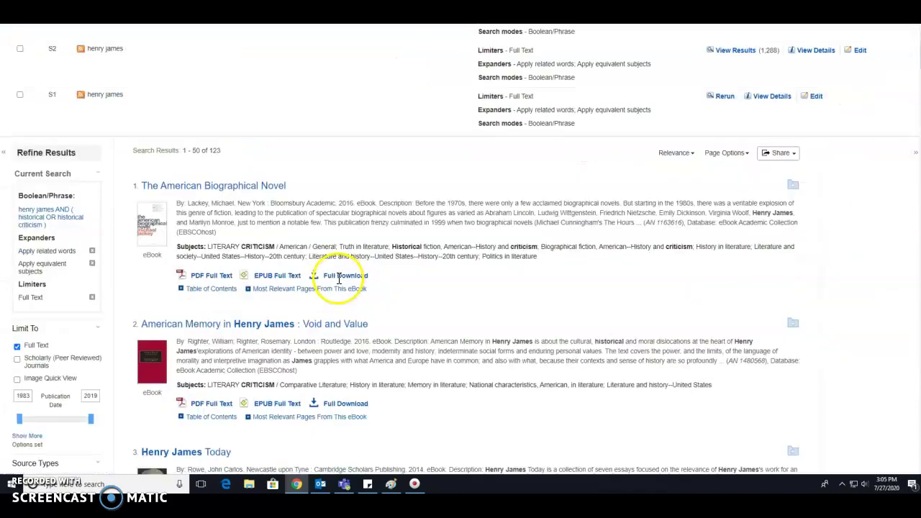
scroll(67, 341, "down", 1)
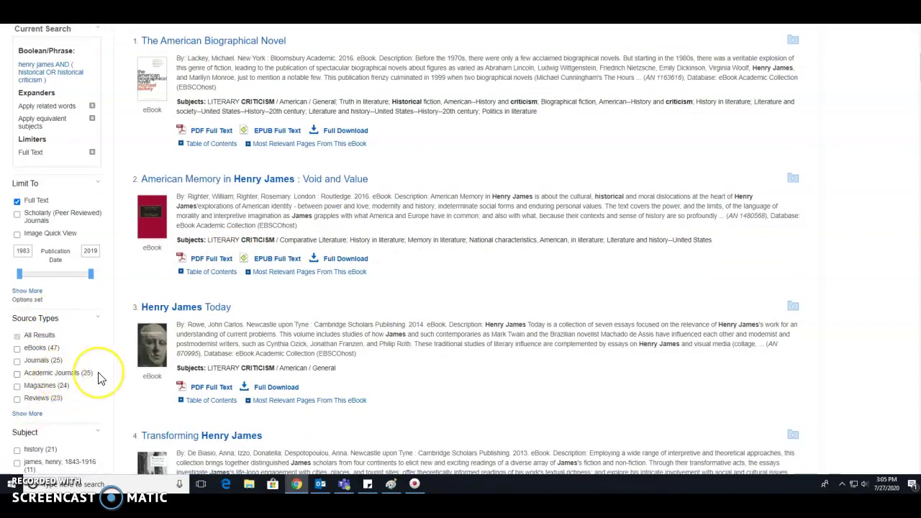
scroll(65, 382, "down", 3)
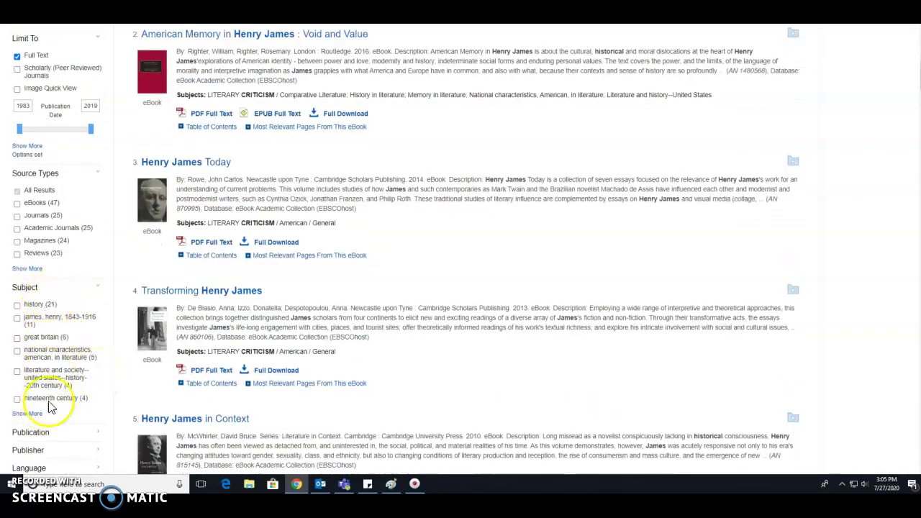
scroll(54, 360, "down", 2)
scroll(61, 336, "down", 2)
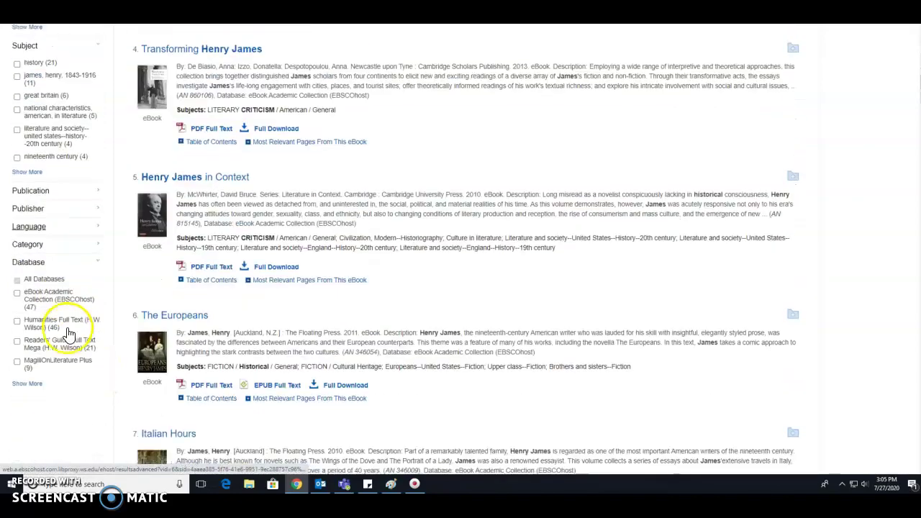
scroll(36, 344, "down", 3)
scroll(6, 354, "down", 2)
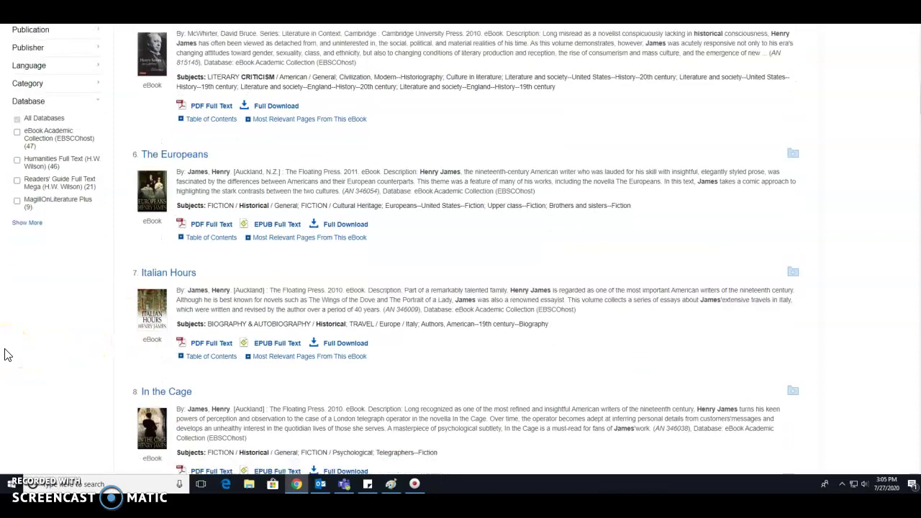
scroll(7, 354, "down", 4)
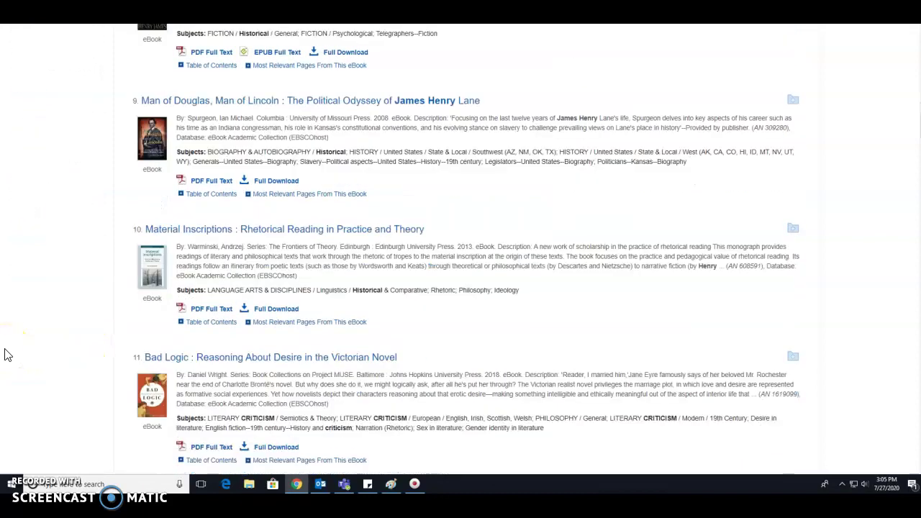
Step: Limit the results to the Academic Journals source type
scroll(5, 354, "up", 10)
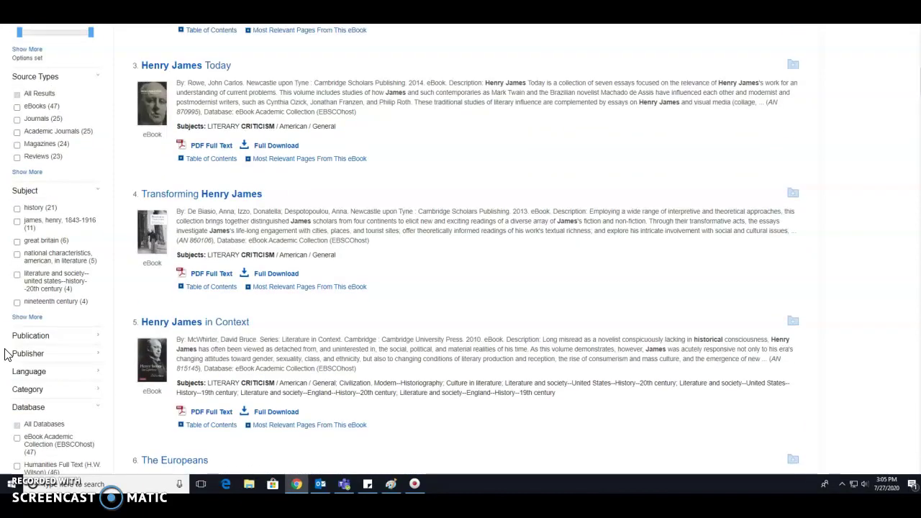
scroll(6, 354, "up", 2)
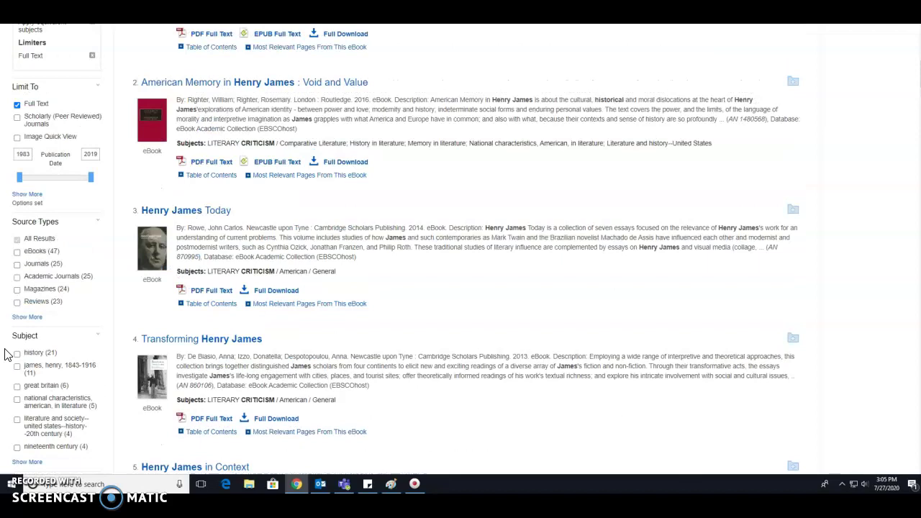
left_click(17, 278)
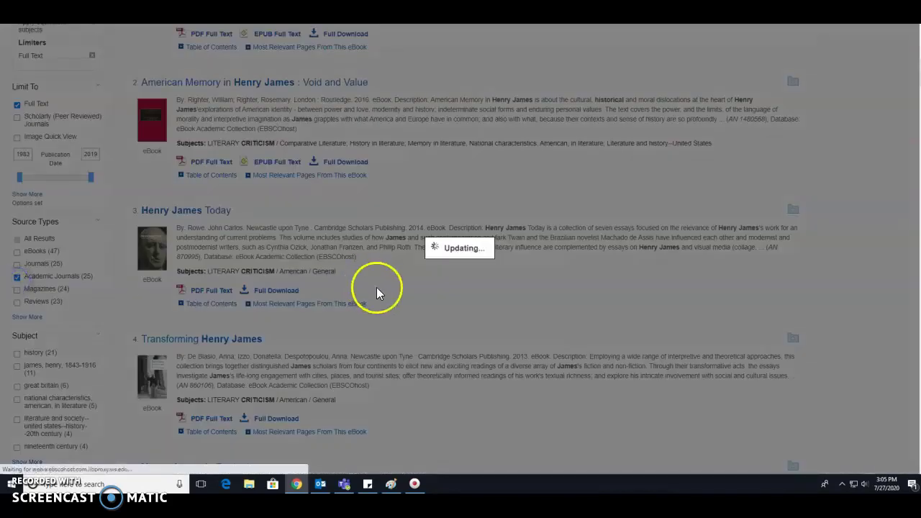
Step: Open the article "Henry James and India: a historical reading of The turn of the screw" and skim its first two pages
scroll(402, 307, "down", 5)
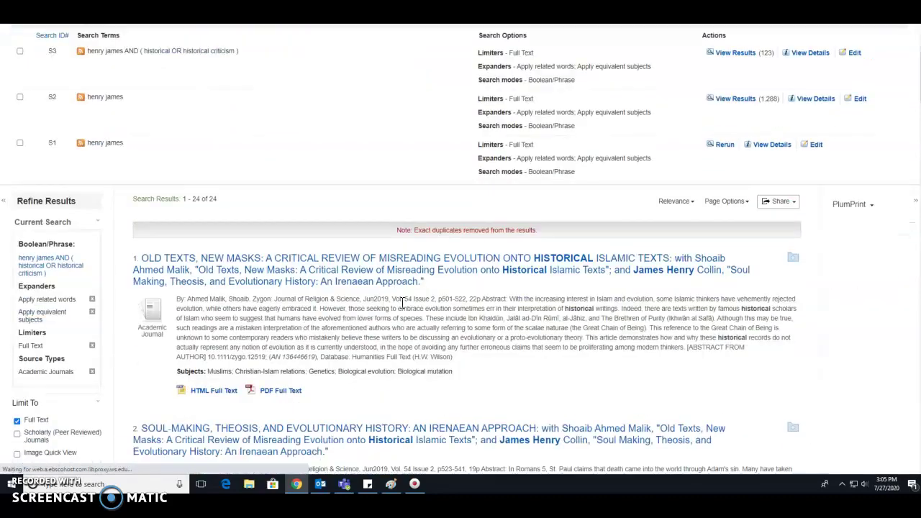
scroll(404, 309, "down", 4)
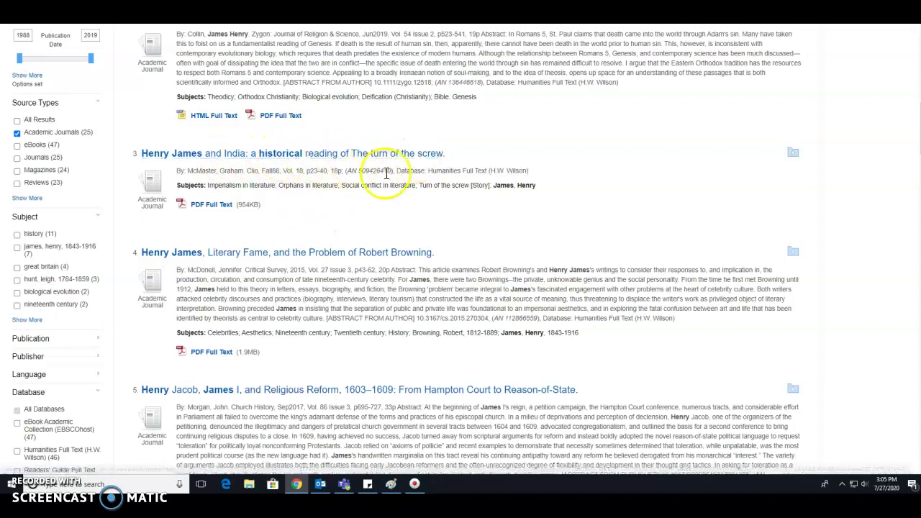
left_click(354, 161)
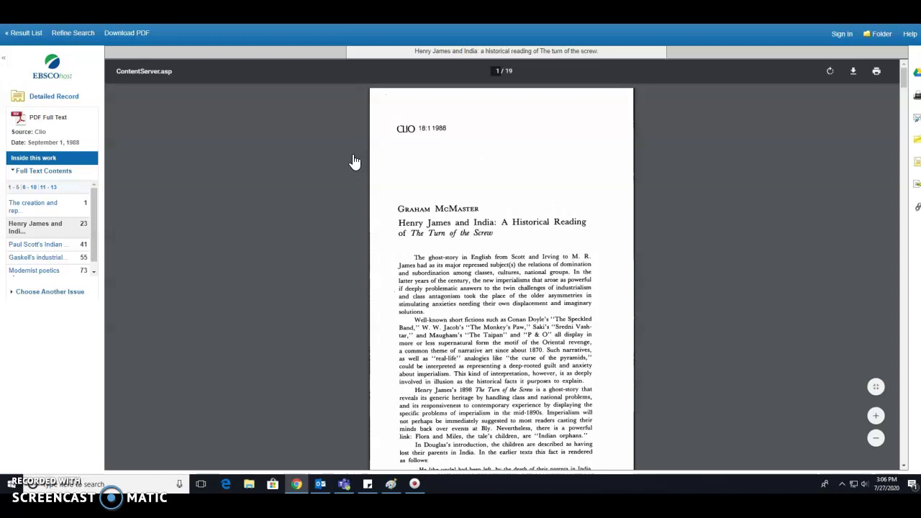
scroll(593, 251, "down", 4)
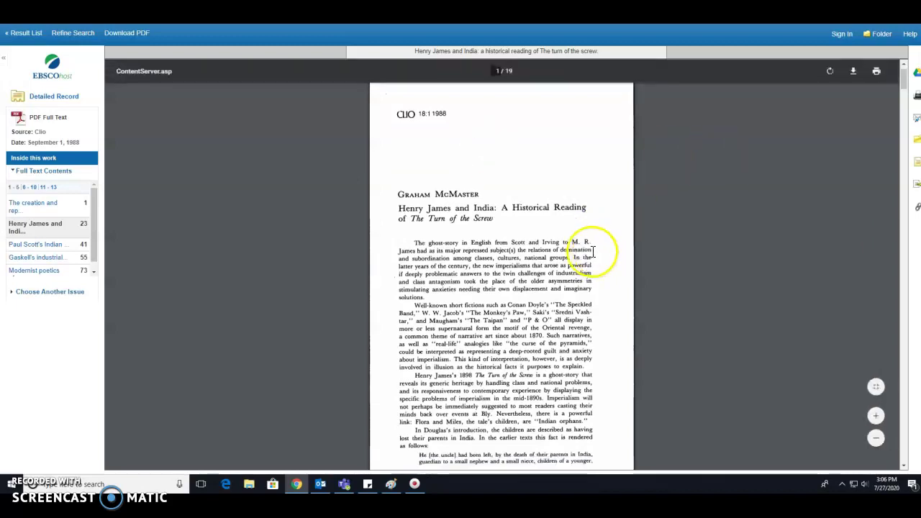
scroll(593, 252, "down", 3)
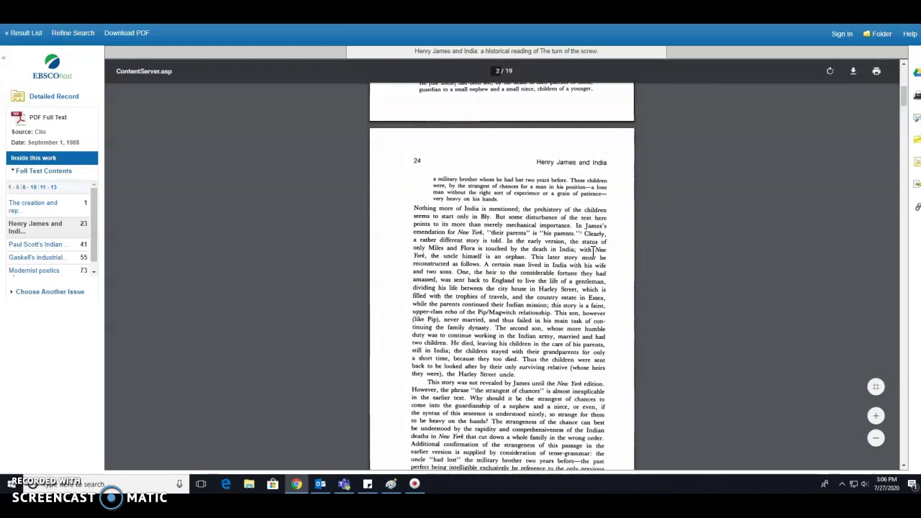
scroll(593, 252, "up", 8)
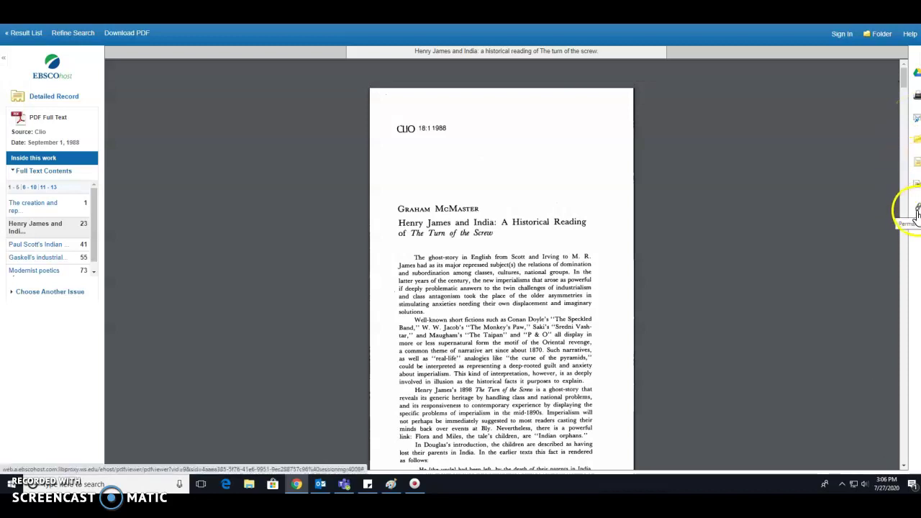
Step: View the article's citation formats through the Chicago/Turabian, MLA and Vancouver entries and close the citation display
left_click(917, 167)
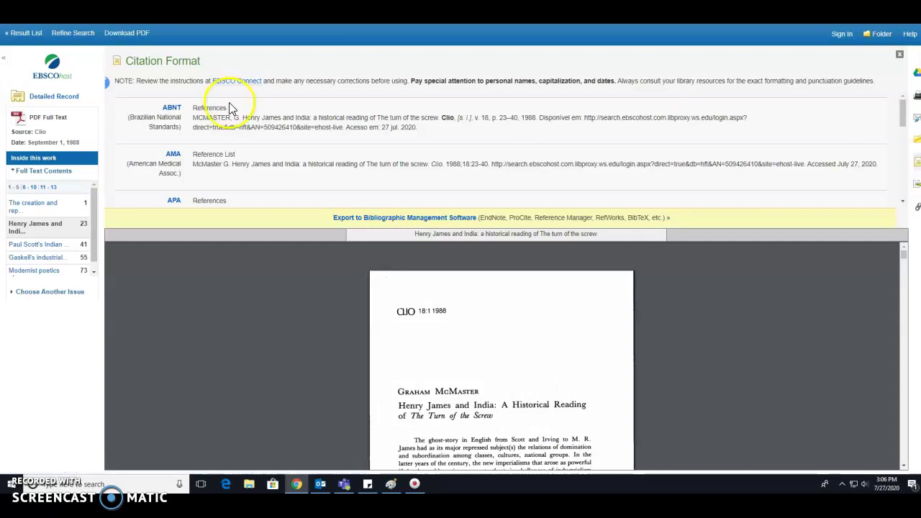
scroll(238, 150, "down", 3)
scroll(239, 150, "down", 4)
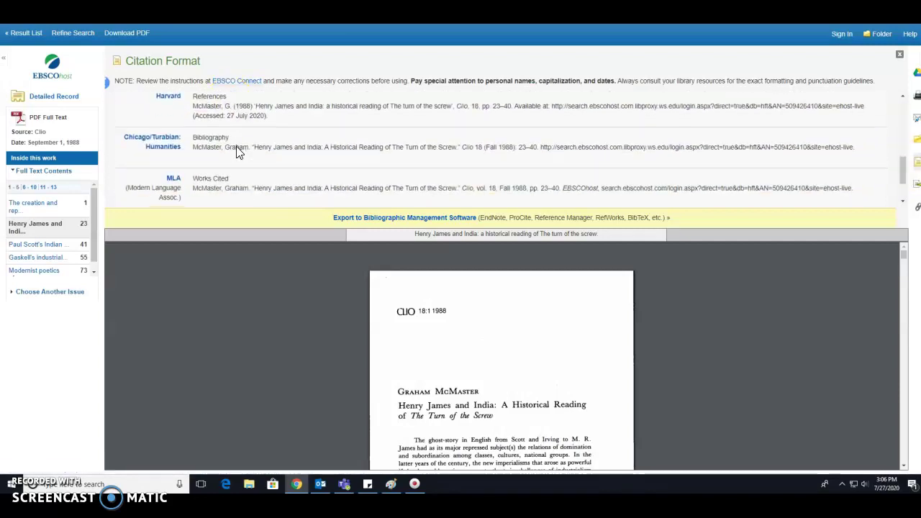
left_click(172, 138)
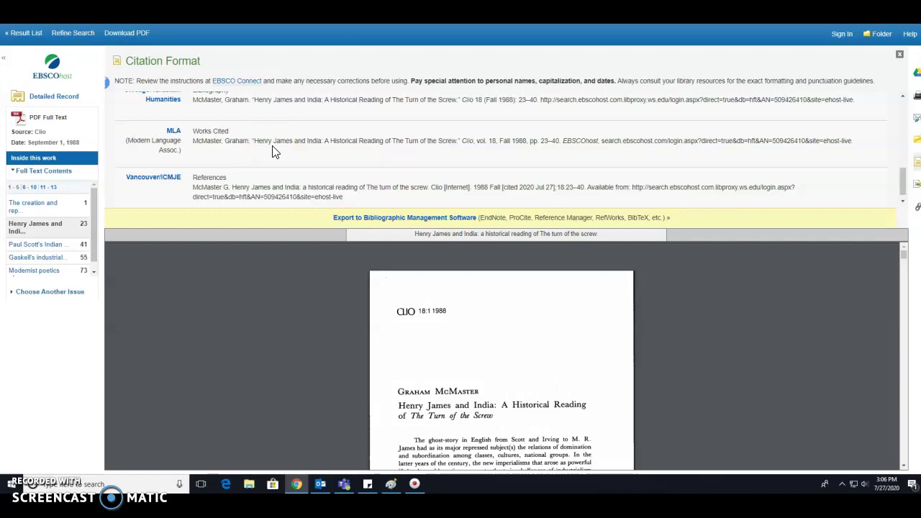
left_click(900, 55)
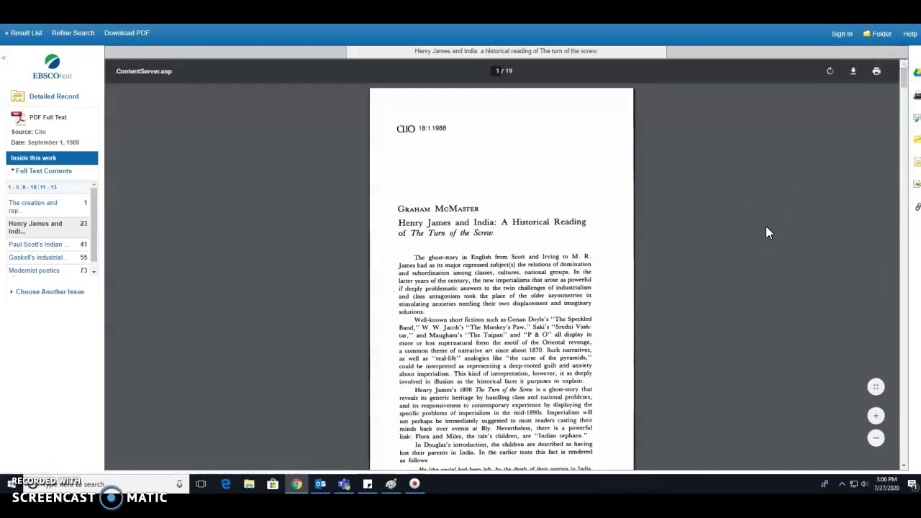